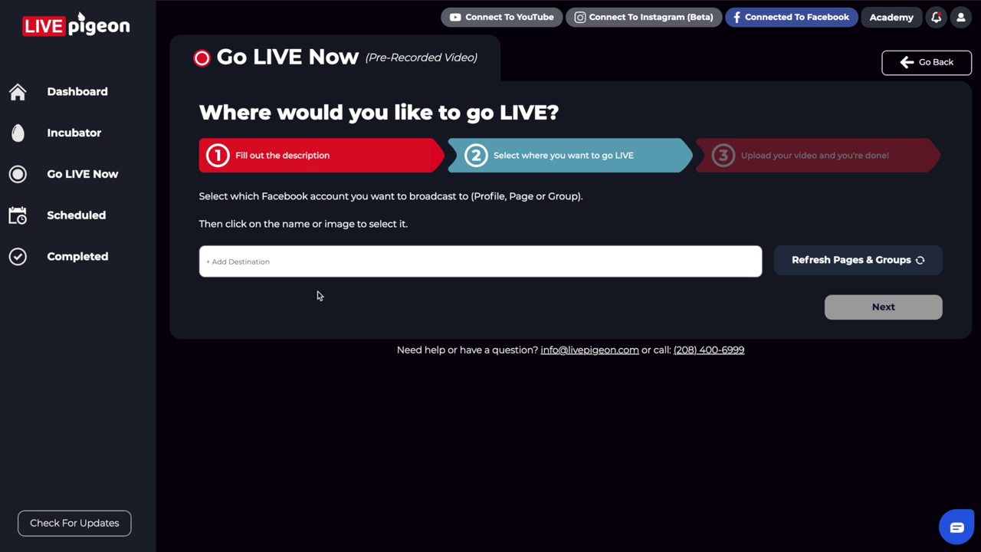
# Browse the Facebook destinations offered in the Add Destination list, then close it
pyautogui.click(243, 261)
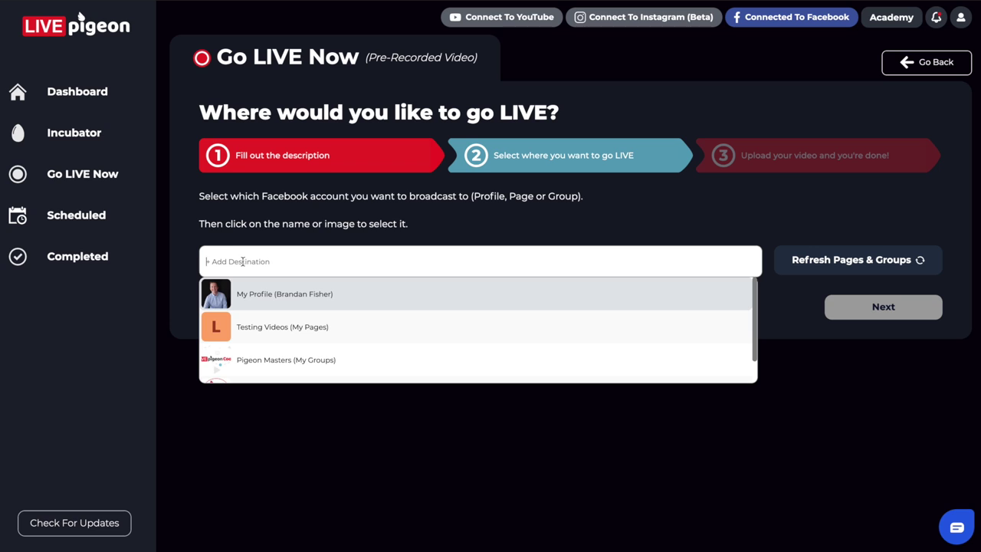
pyautogui.scroll(-1, 312, 332)
pyautogui.scroll(1, 312, 335)
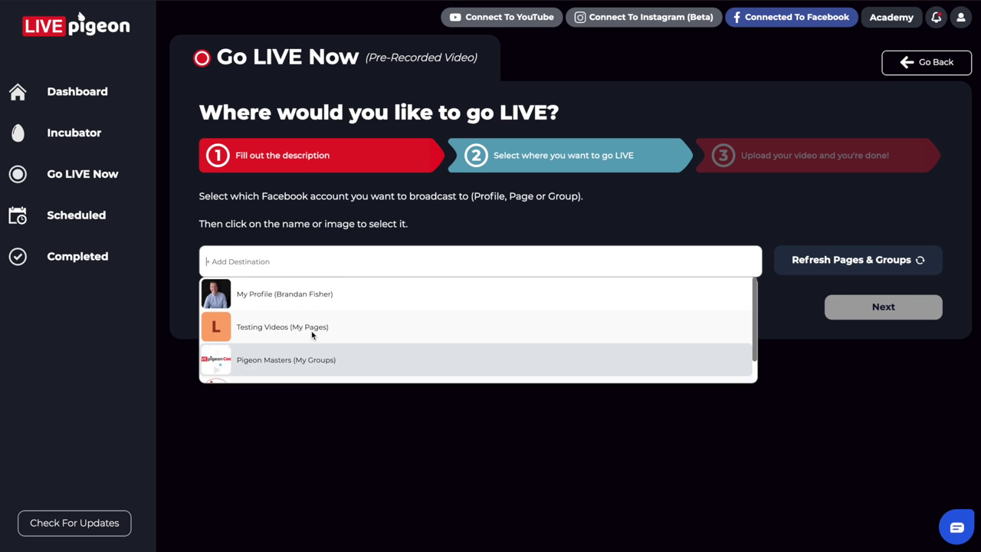
pyautogui.scroll(-1, 314, 324)
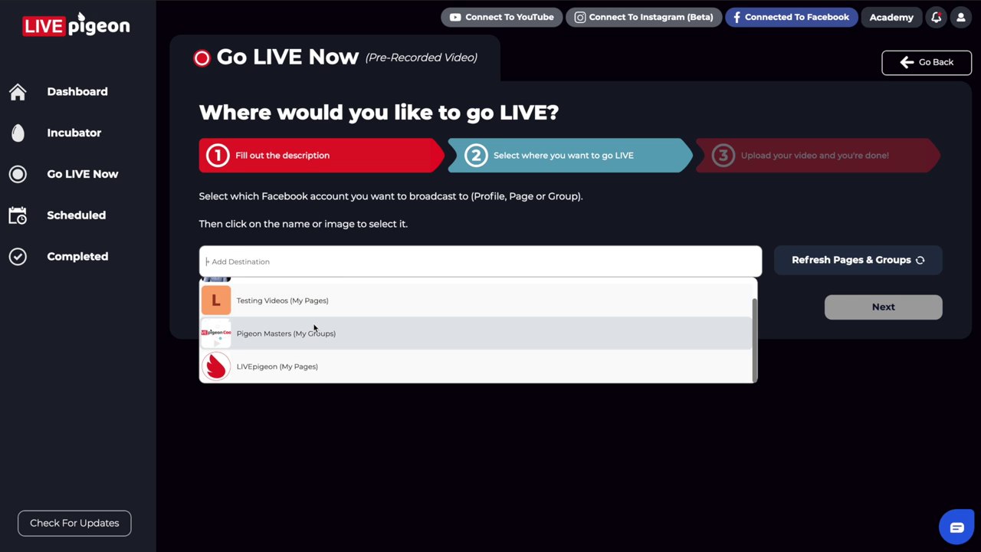
pyautogui.scroll(1, 314, 328)
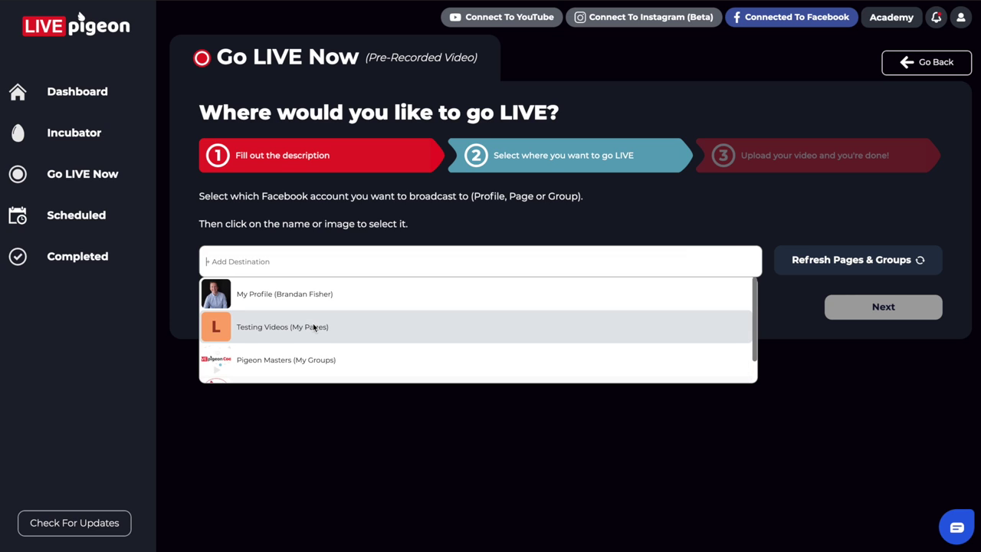
pyautogui.scroll(-1, 312, 327)
pyautogui.scroll(1, 314, 327)
pyautogui.click(710, 227)
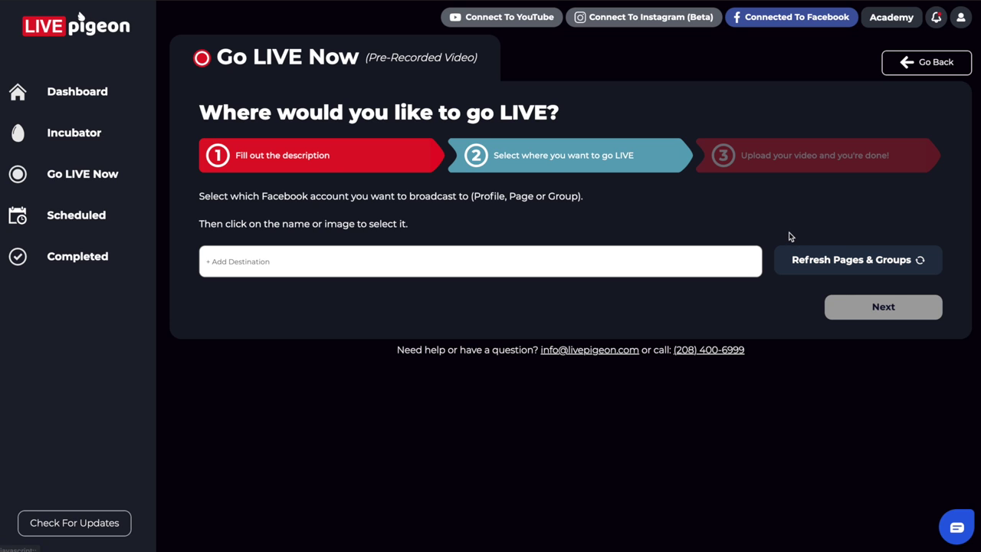
# Refresh Pages & Groups and review the destination list again
pyautogui.click(812, 263)
pyautogui.click(453, 258)
pyautogui.scroll(-1, 317, 330)
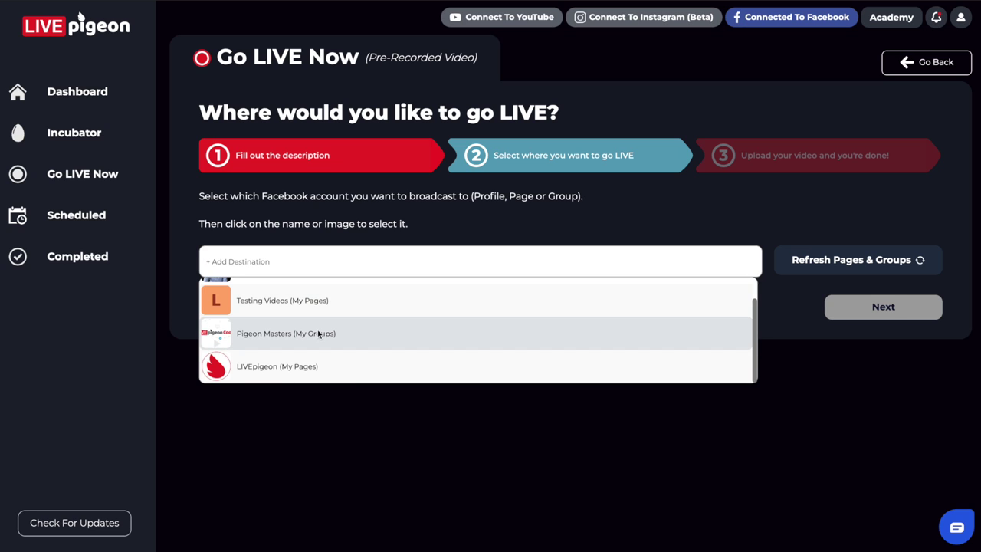
pyautogui.scroll(1, 319, 328)
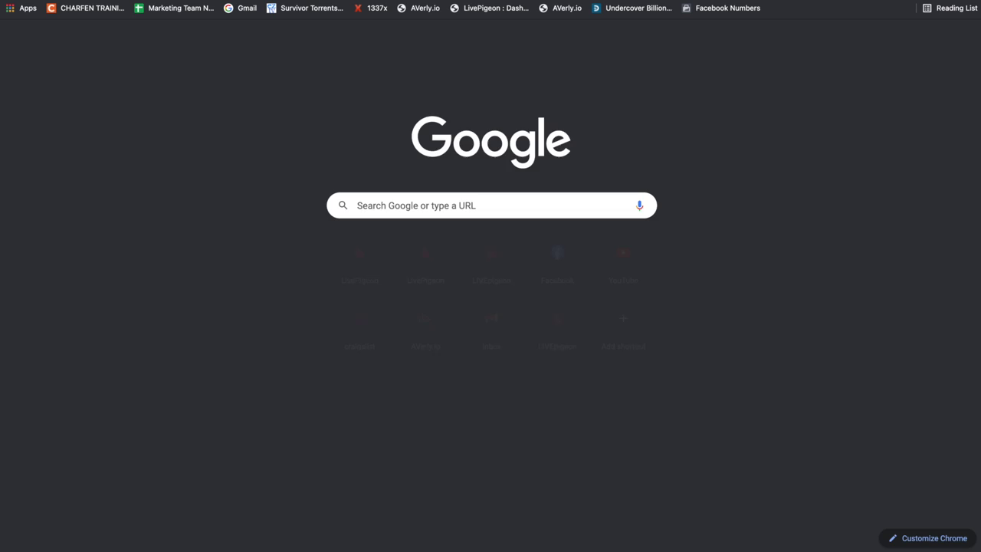
# Go to facebook.com and open LIVEpigeon's permissions under Settings > Business Integrations
pyautogui.write('face')
pyautogui.press('Return')
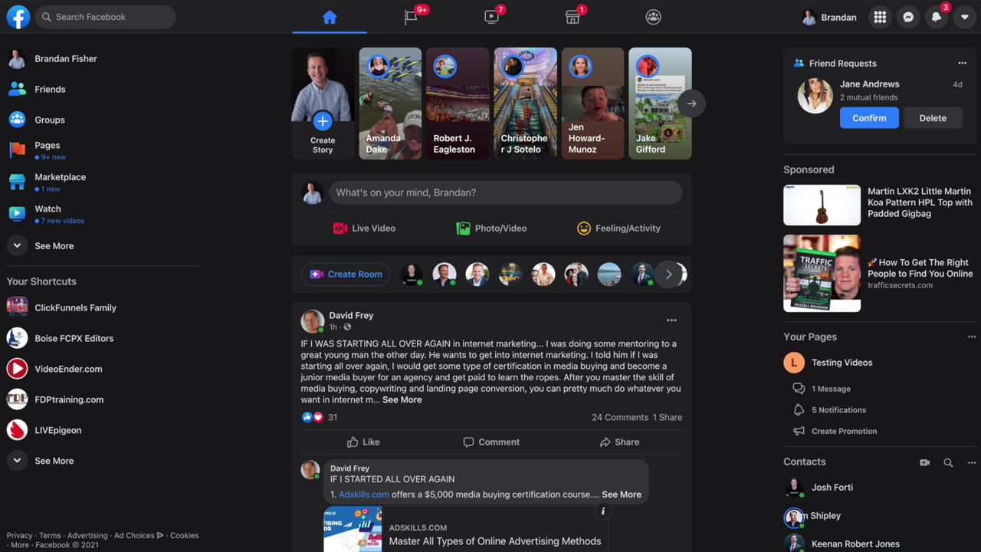
pyautogui.click(964, 20)
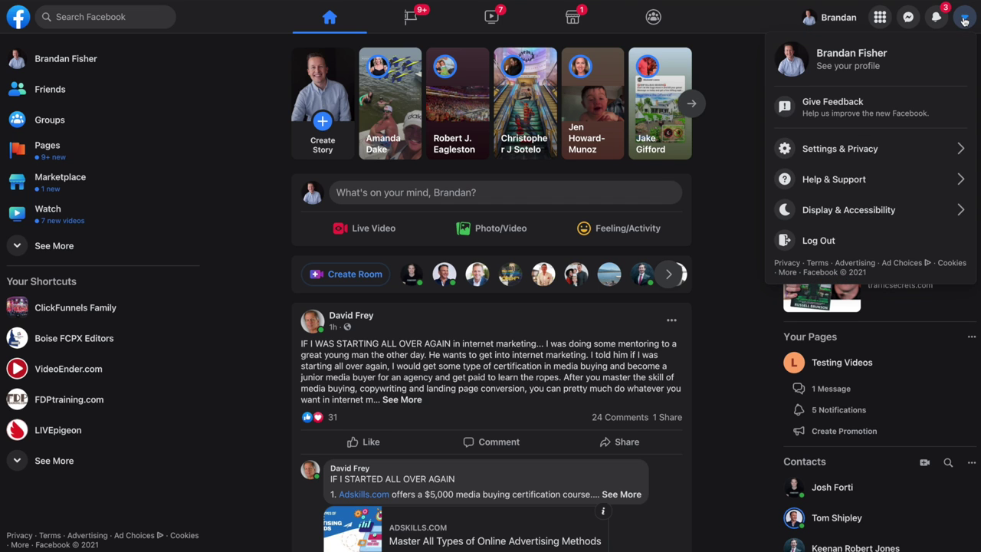
pyautogui.click(834, 150)
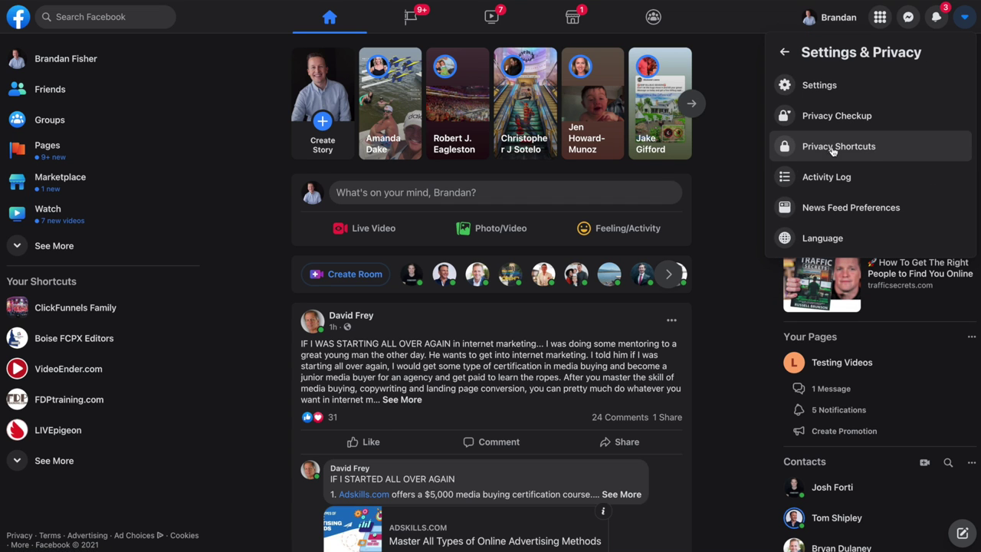
pyautogui.click(817, 86)
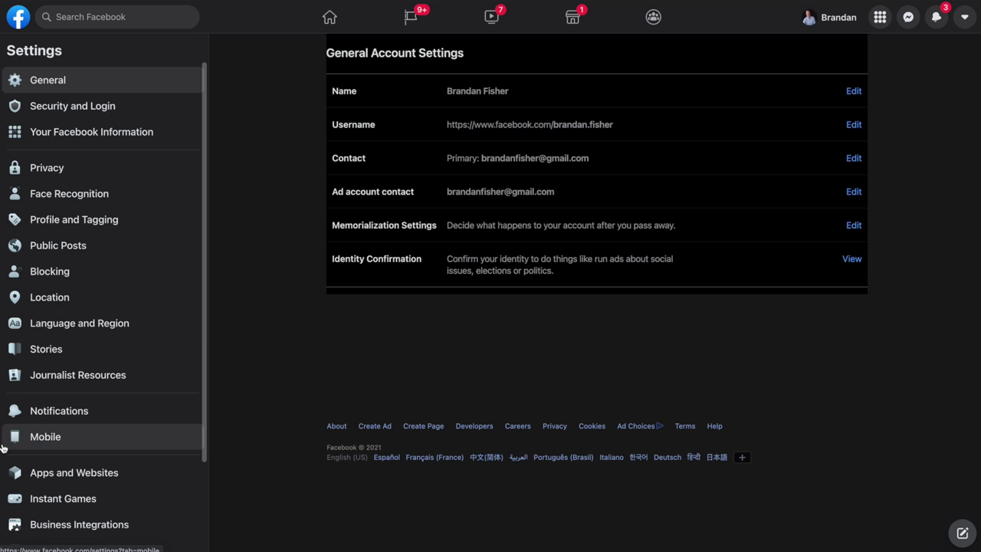
pyautogui.click(75, 524)
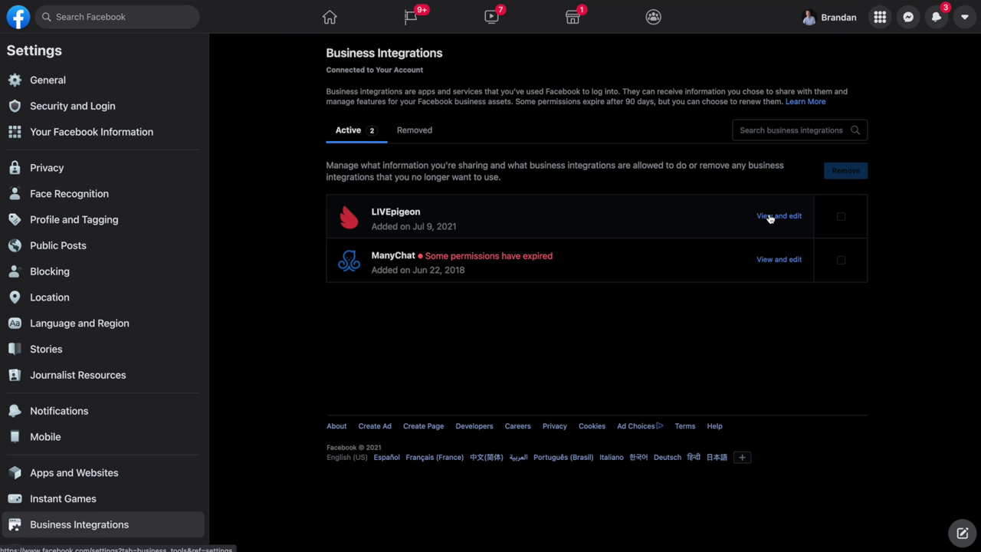
pyautogui.click(769, 218)
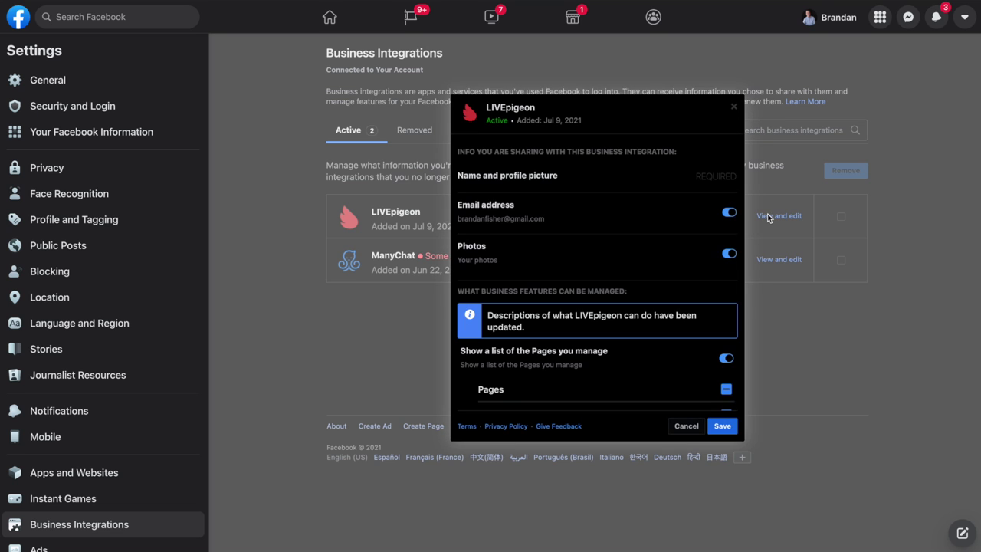
# Review LIVEpigeon's permission dialog and expand the full list of Pages
pyautogui.scroll(-2, 657, 248)
pyautogui.scroll(-8, 656, 248)
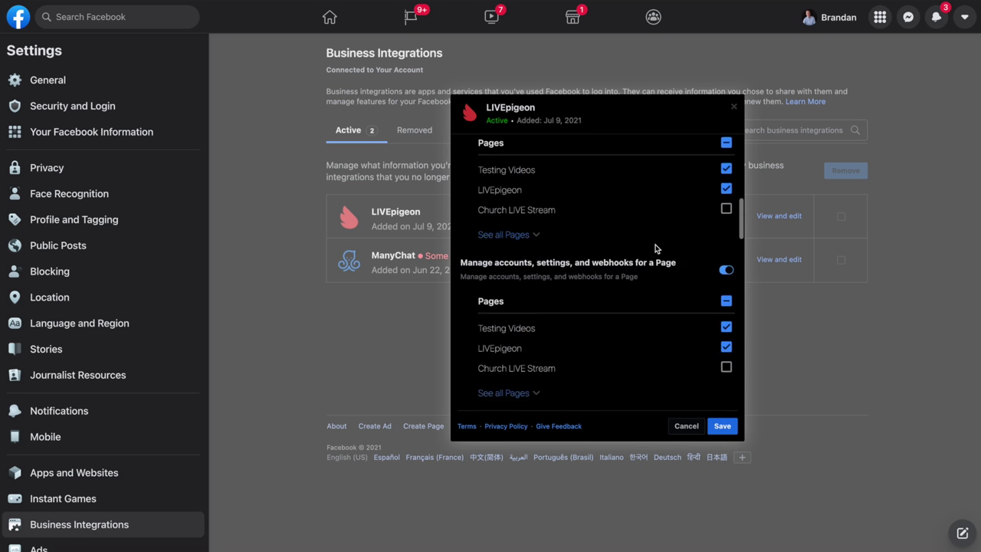
pyautogui.scroll(-10, 655, 249)
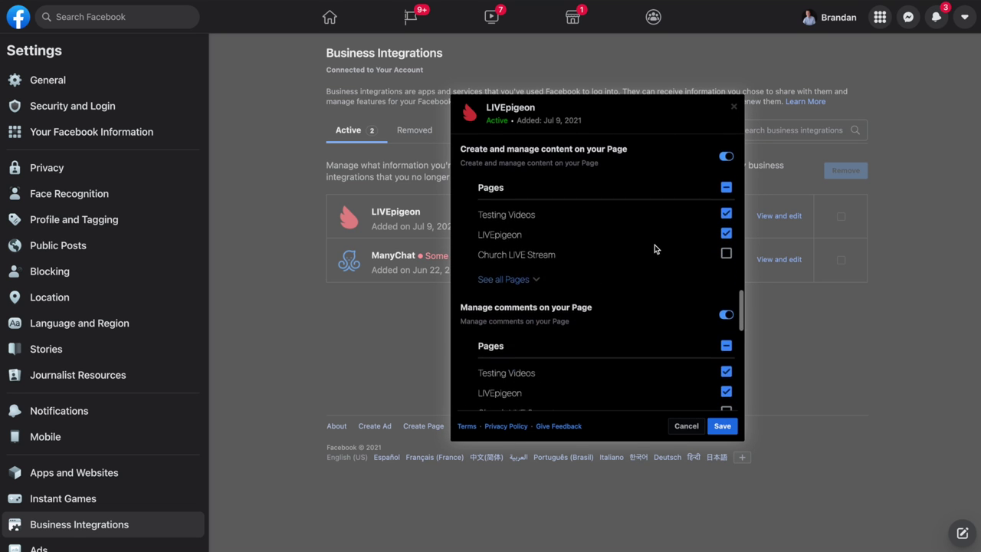
pyautogui.scroll(-1, 654, 249)
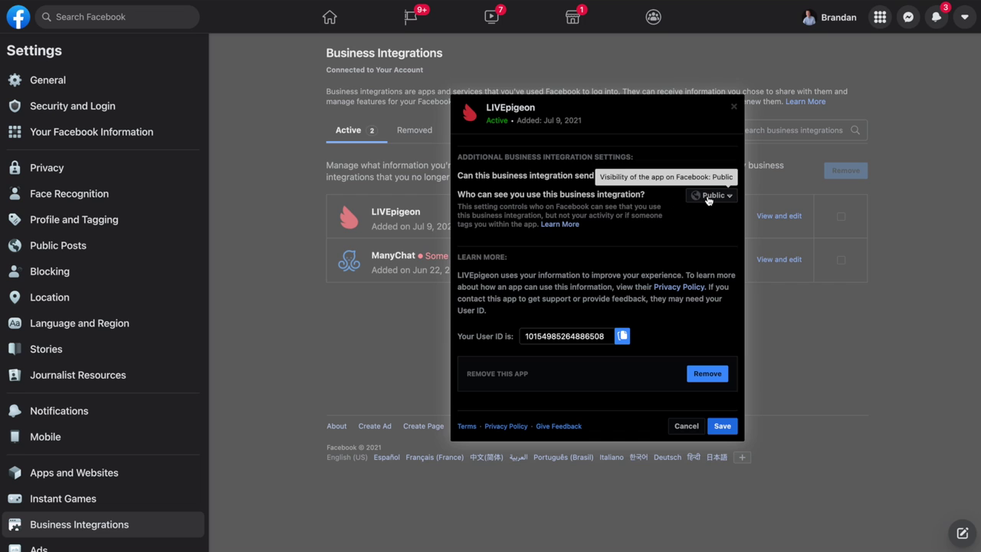
pyautogui.scroll(2, 616, 245)
pyautogui.scroll(1, 618, 248)
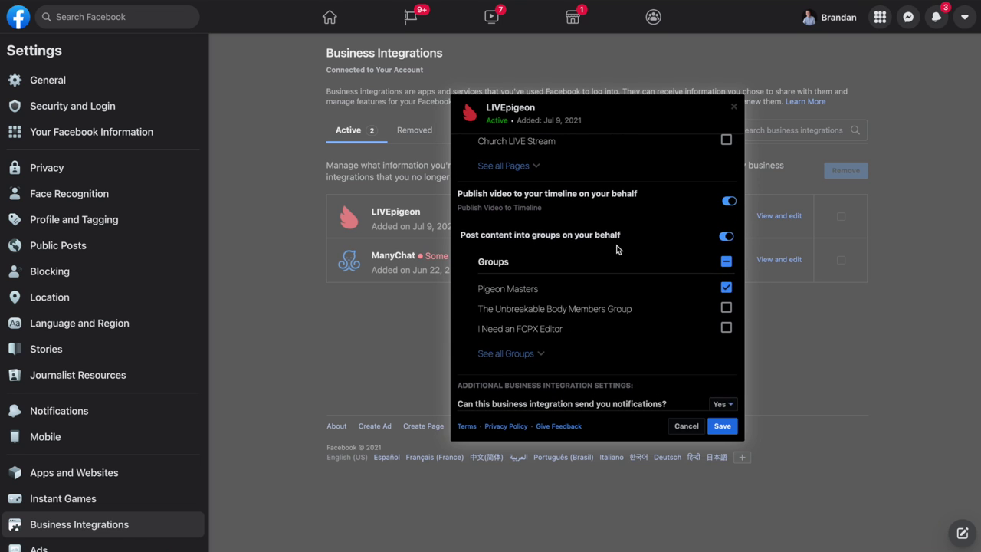
pyautogui.scroll(2, 617, 249)
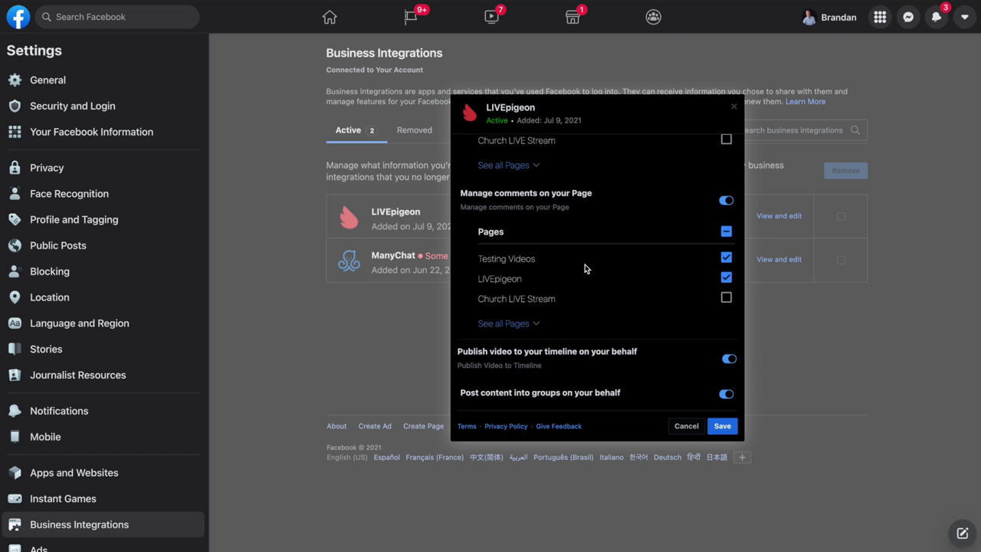
pyautogui.click(498, 325)
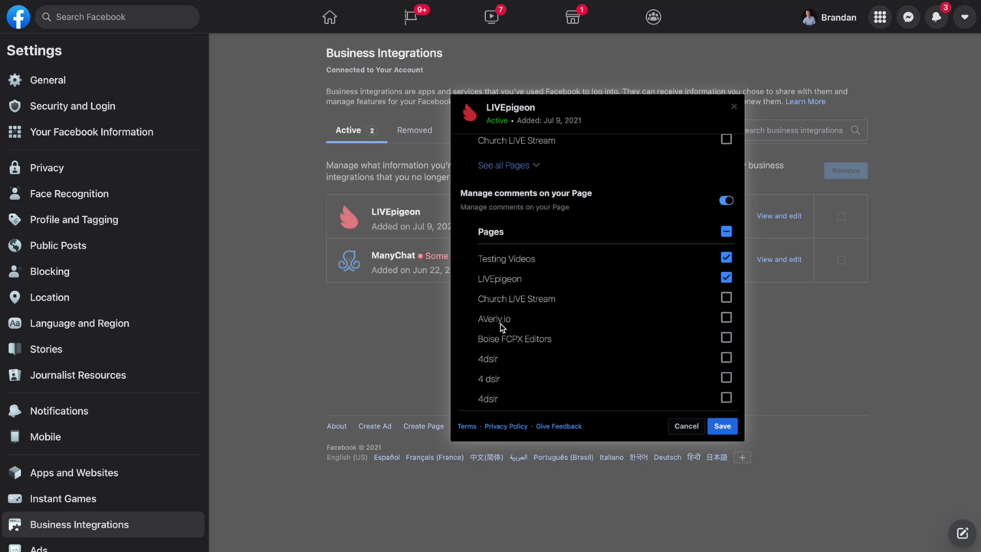
# Grant access to the AVerly.io page and save LIVEpigeon's permissions
pyautogui.scroll(-1, 529, 322)
pyautogui.scroll(-3, 529, 325)
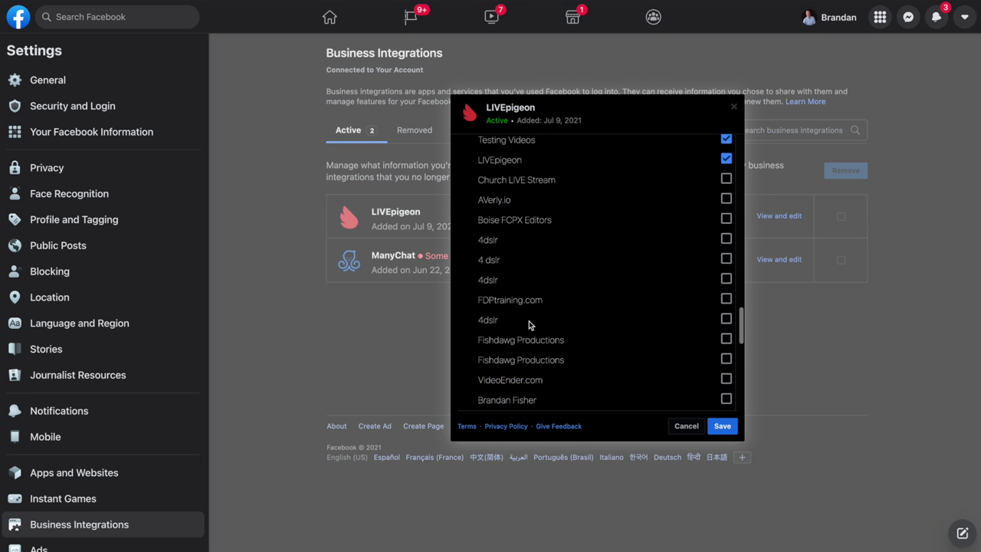
pyautogui.scroll(5, 528, 322)
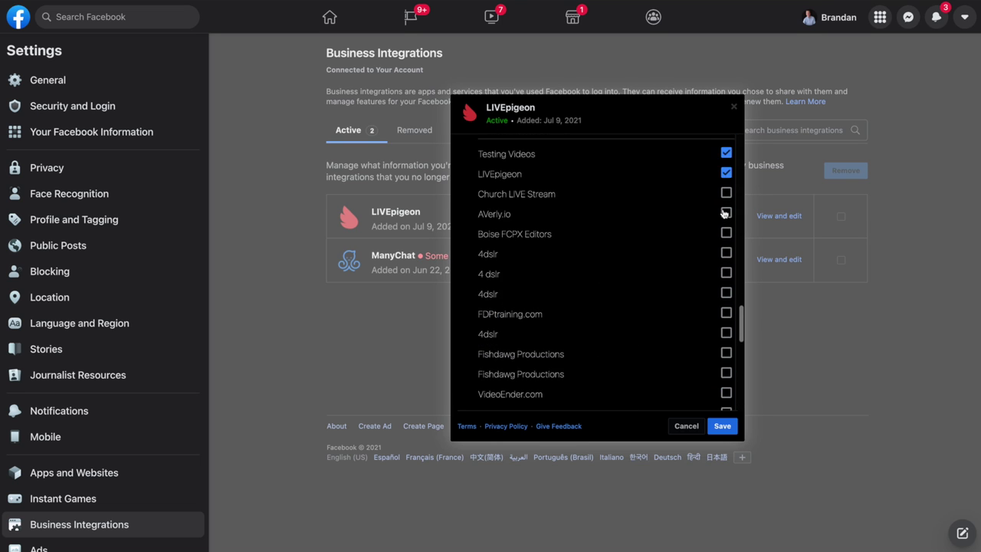
pyautogui.scroll(10, 525, 233)
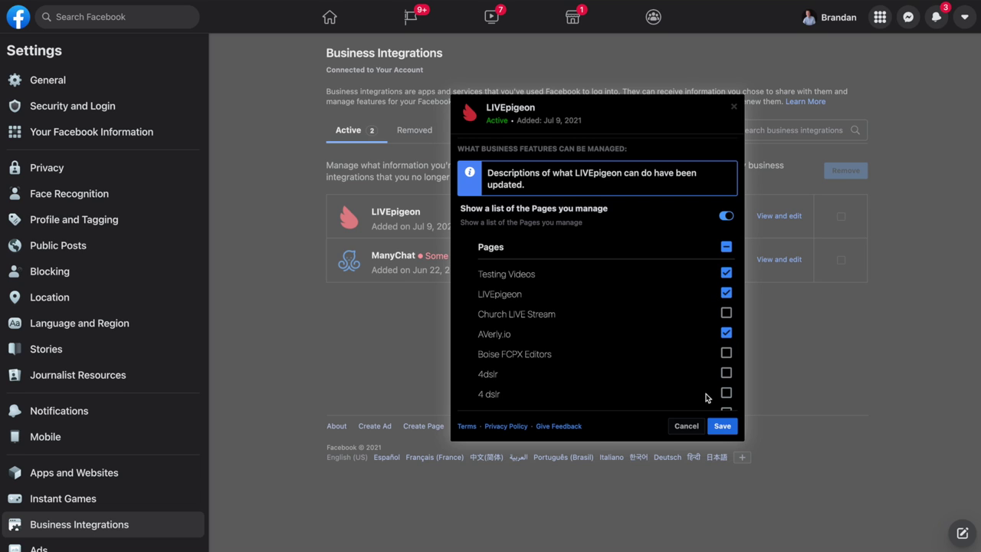
pyautogui.click(721, 429)
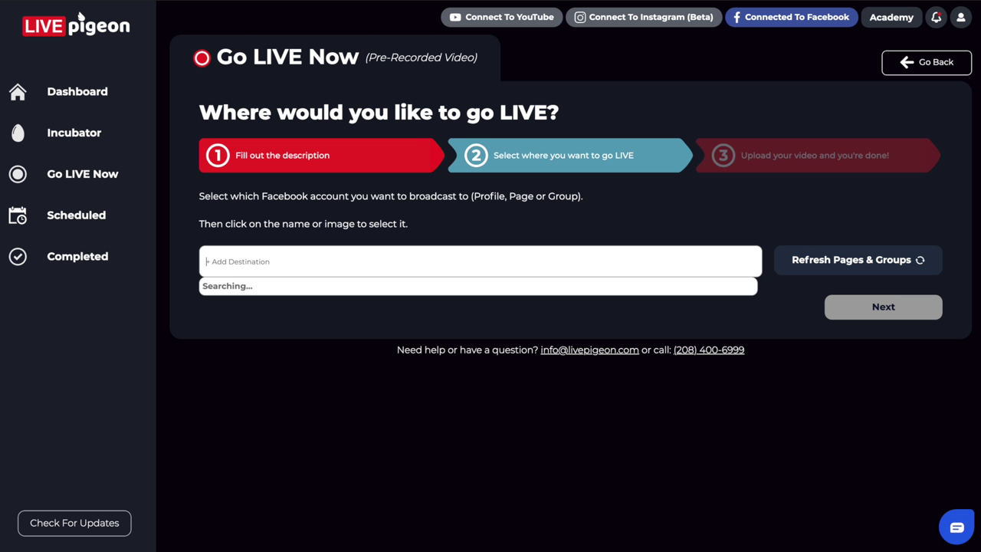
# Refresh pages and groups, then find AVerly.io under My Pages in the destination list
pyautogui.scroll(-1, 303, 328)
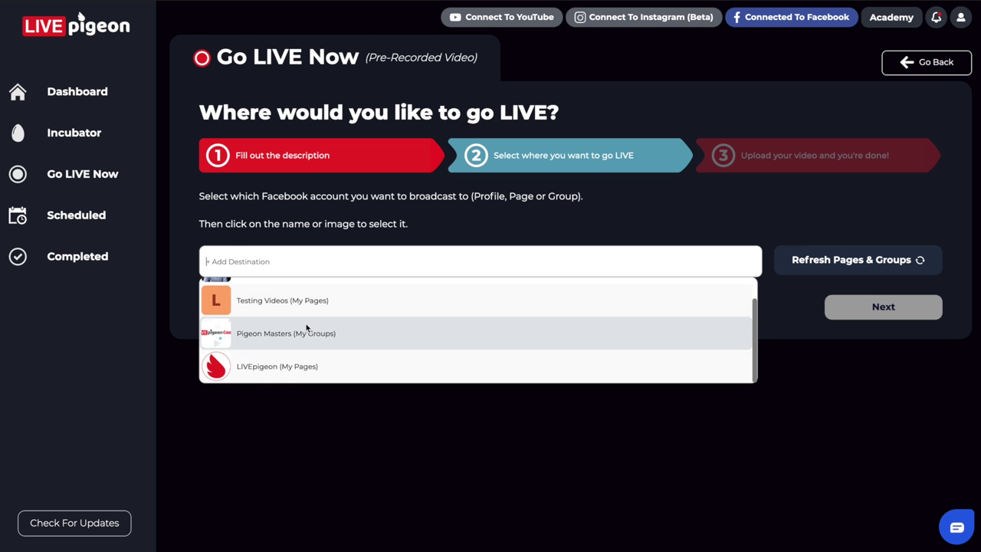
pyautogui.scroll(1, 304, 328)
pyautogui.scroll(-1, 299, 328)
pyautogui.click(811, 230)
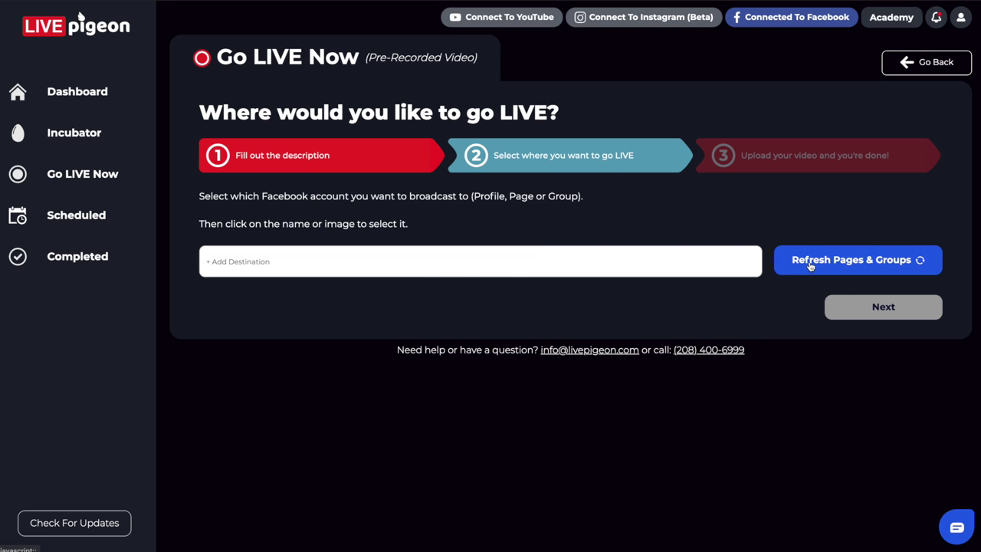
pyautogui.click(810, 263)
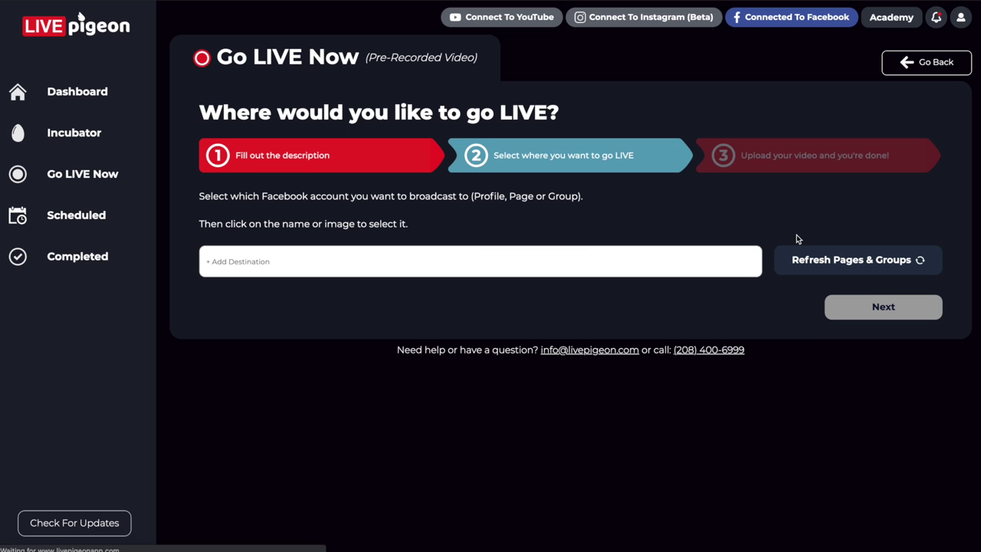
pyautogui.click(265, 262)
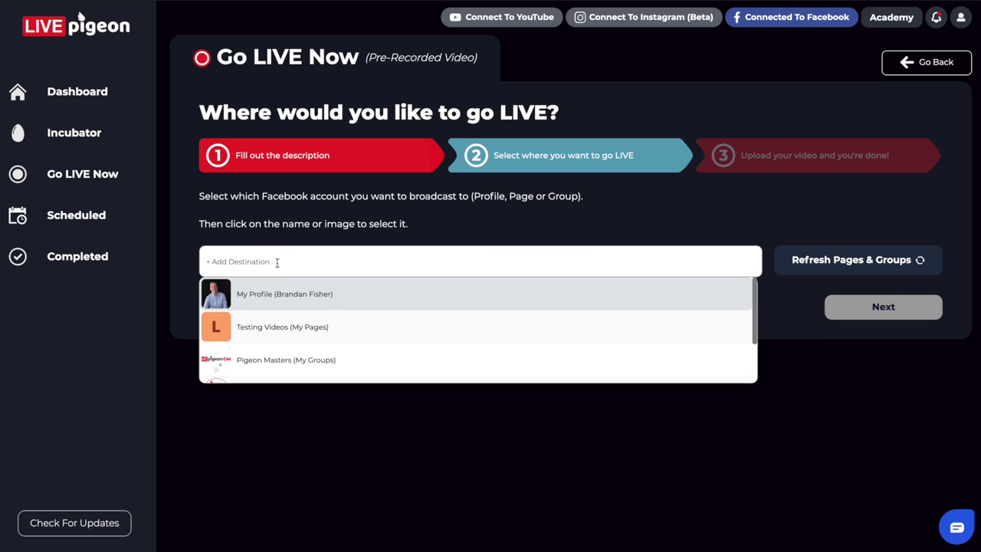
pyautogui.scroll(-2, 330, 314)
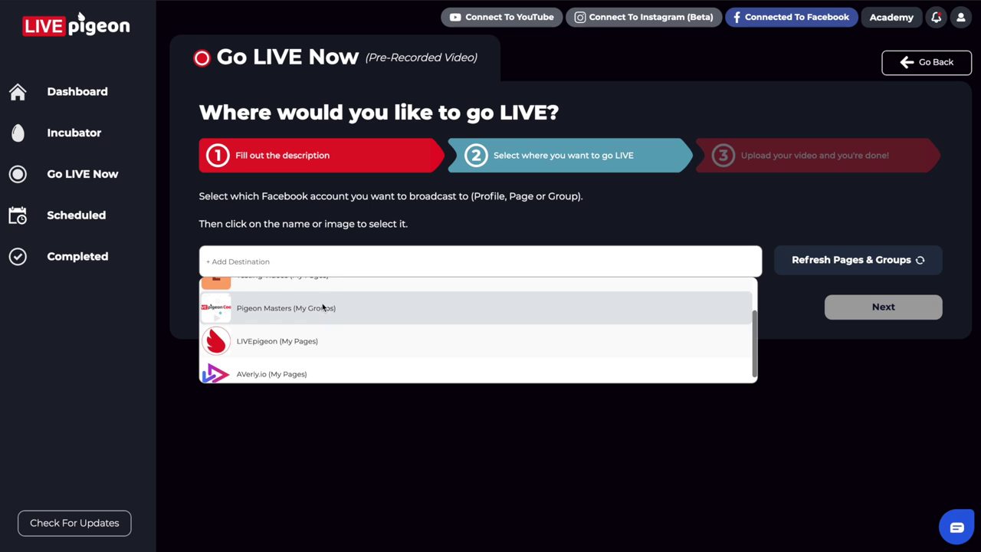
pyautogui.scroll(-1, 320, 332)
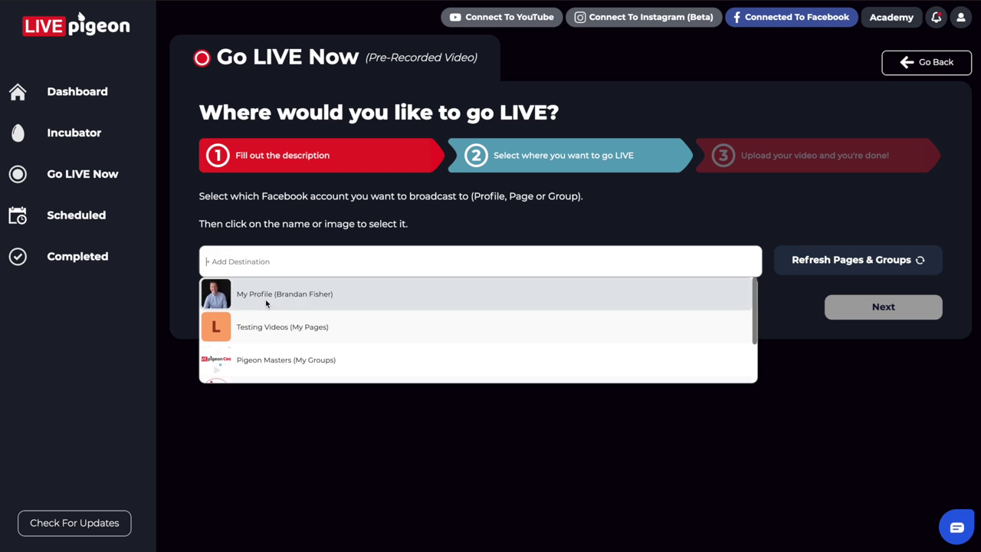
# Scroll the destination list and refresh Pages & Groups once more
pyautogui.scroll(-1, 270, 346)
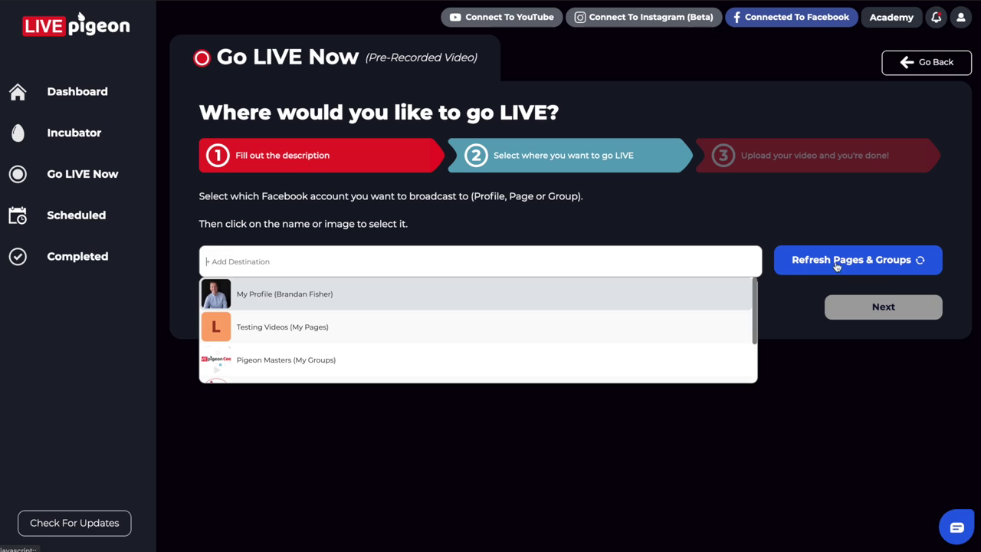
pyautogui.click(778, 224)
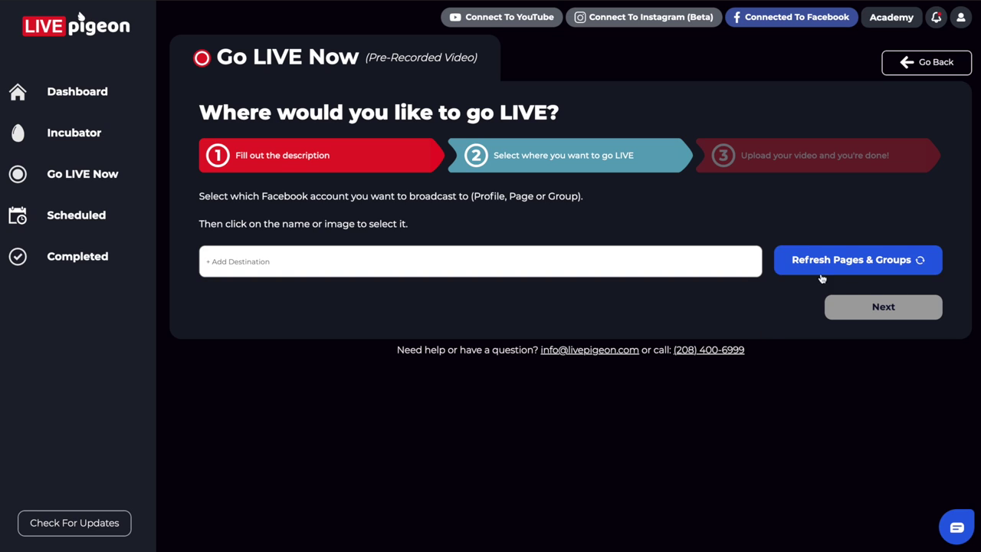